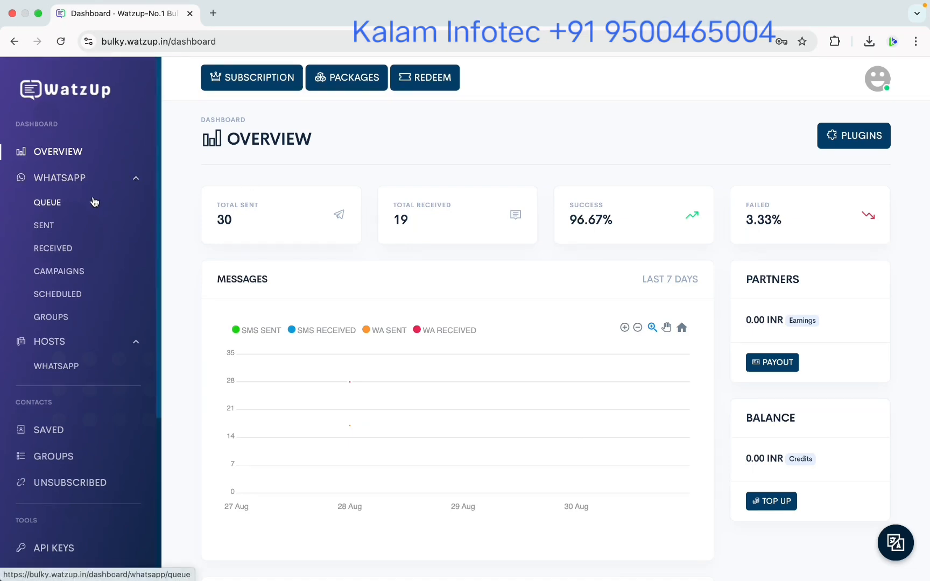
Create a new bulk chat campaign named 'test' and enter the two recipient phone numbers.
click(73, 275)
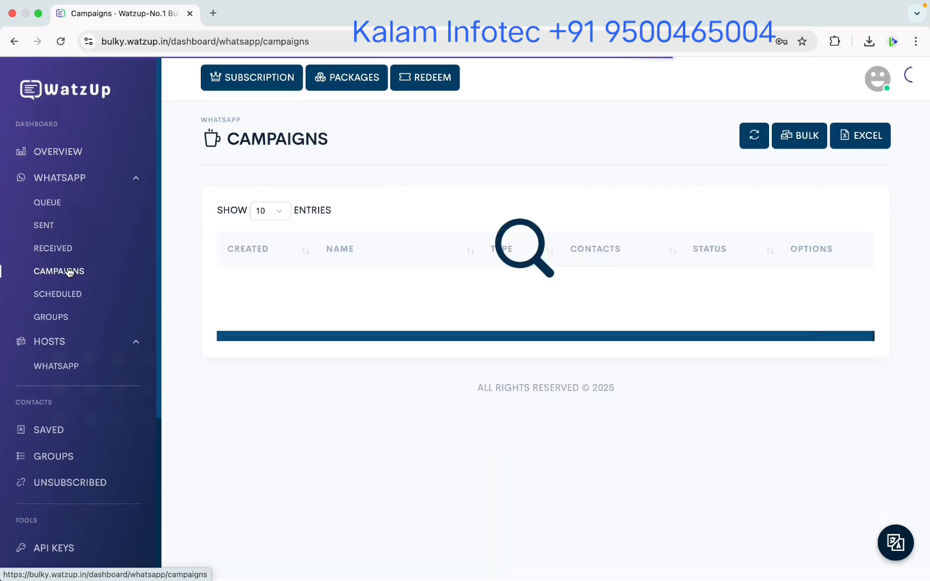
click(783, 141)
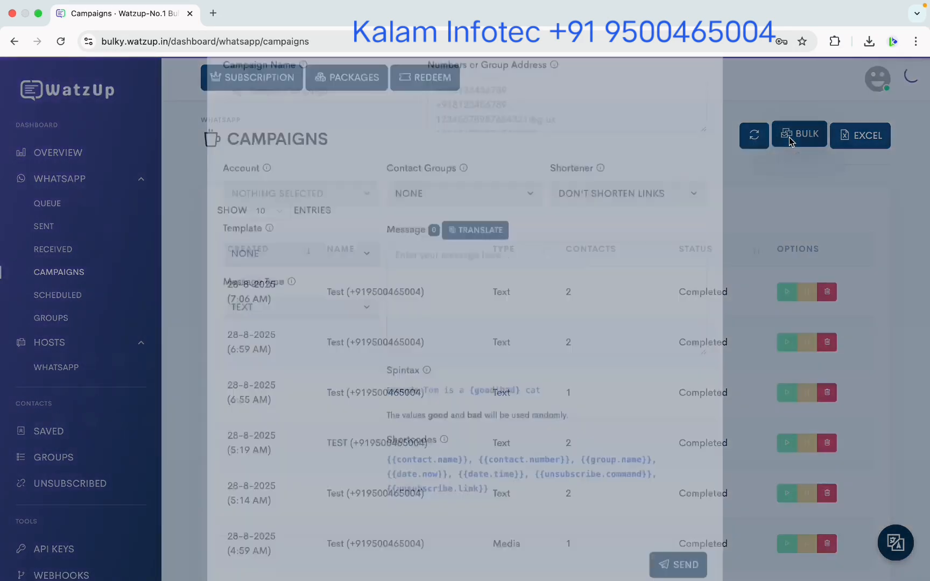
click(282, 162)
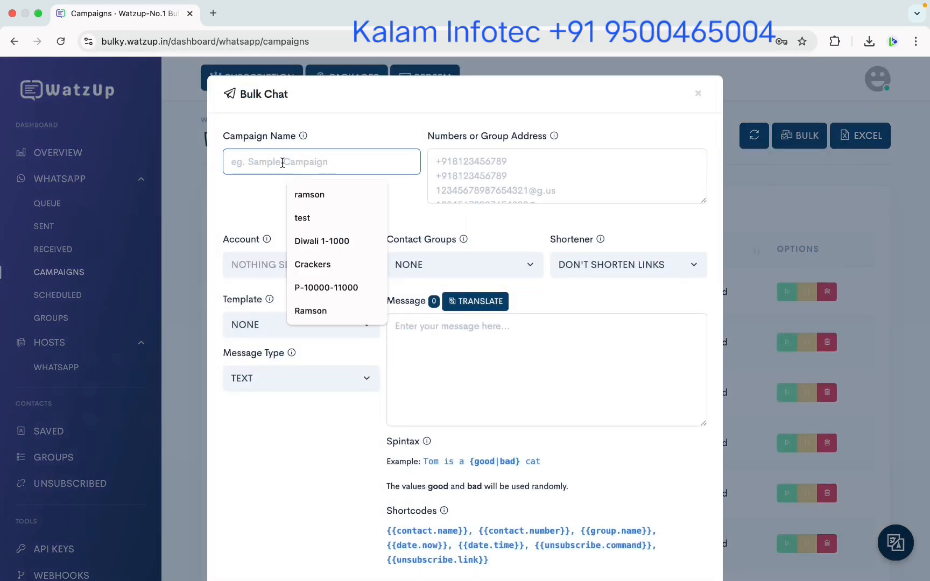
text(test)
key(Tab)
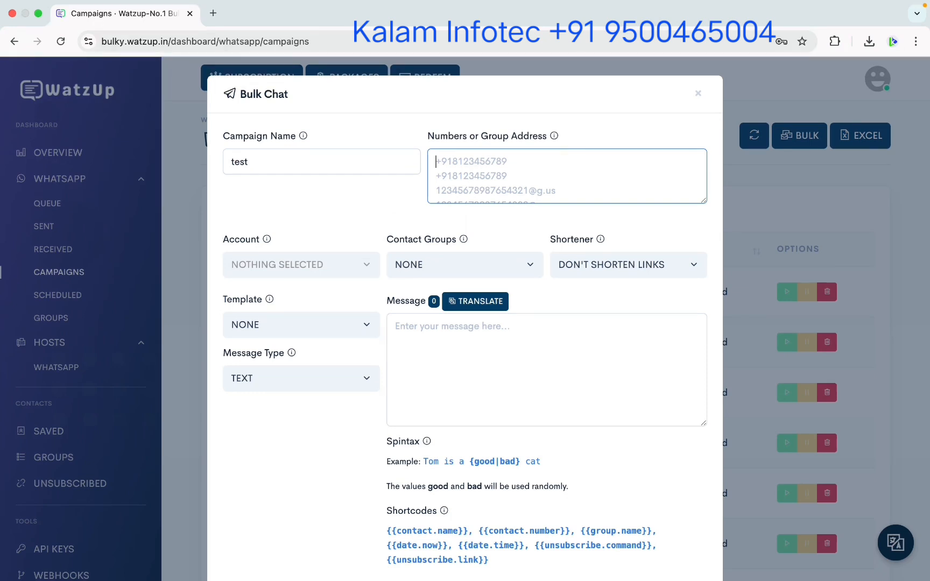
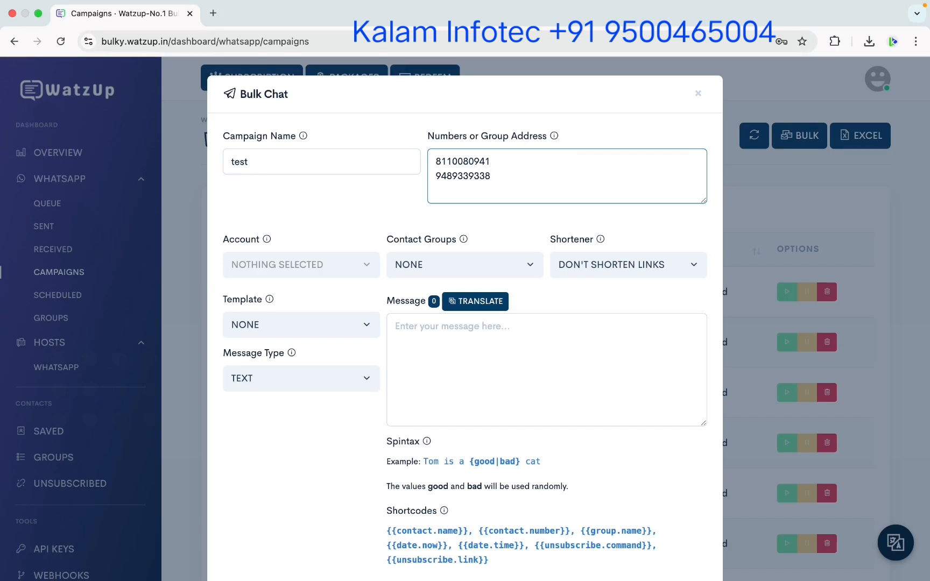
Choose the connected account as sender and type 'test message' and 'If you not interested Kindly Reply'.
click(335, 269)
click(268, 332)
click(458, 344)
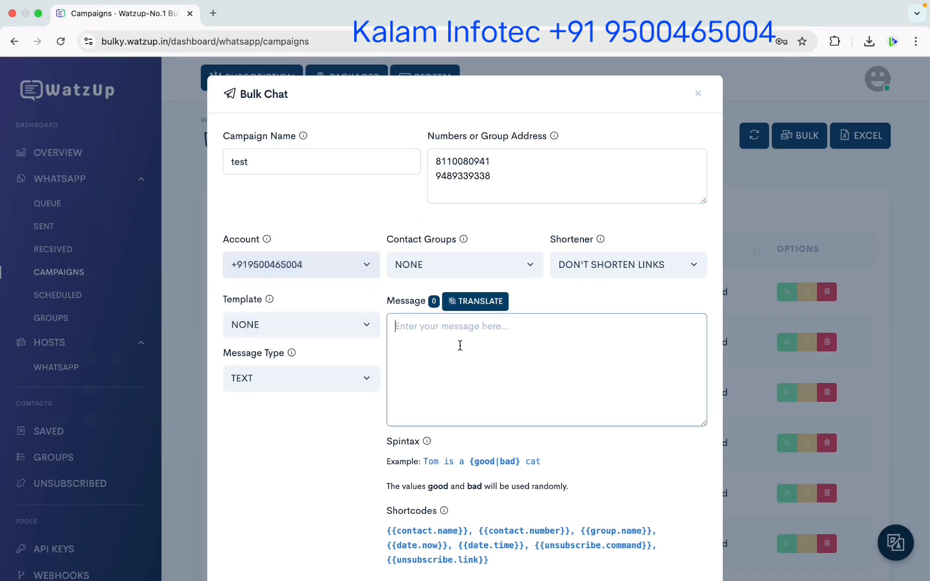
text(test )
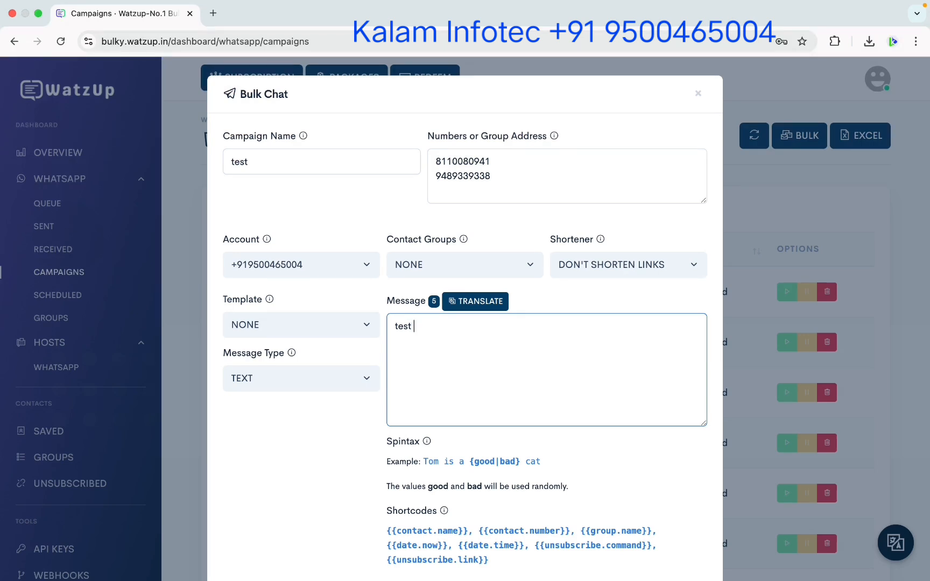
text(message)
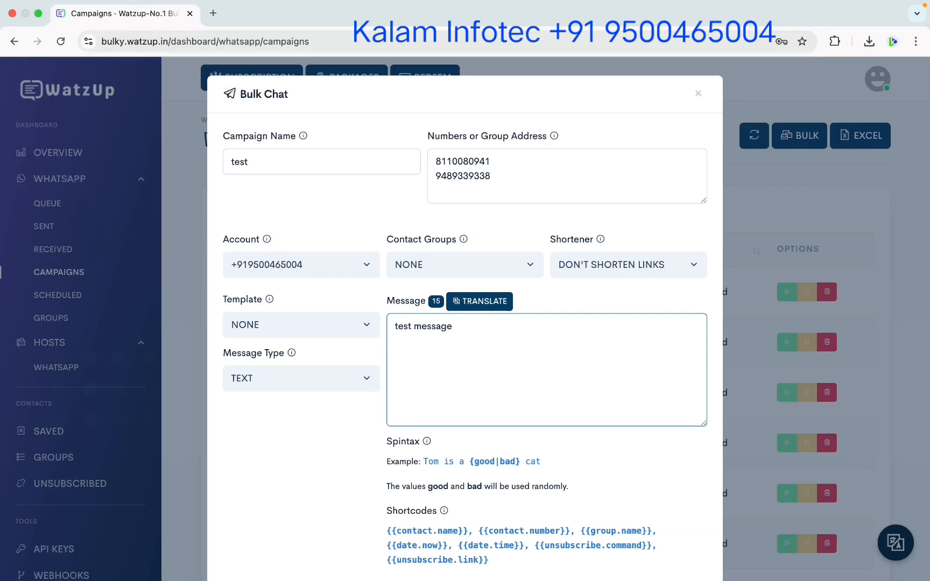
text(If you not interested Kindly )
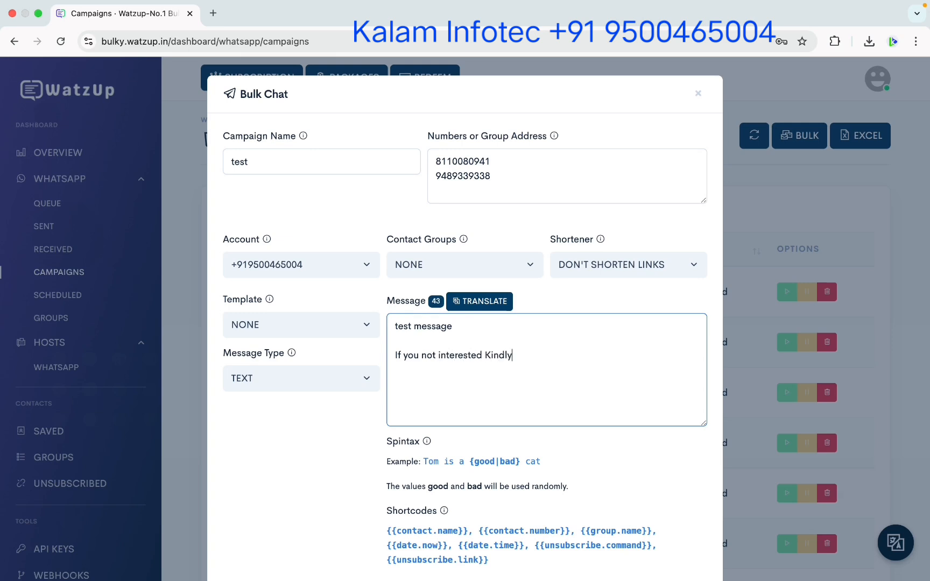
text(Reply)
Paste the {{unsubscribe.command}} shortcode after 'Reply' and wrap it in asterisks to make it bold.
drag(535, 545, 650, 548)
key(super+c)
click(563, 355)
key(super+v)
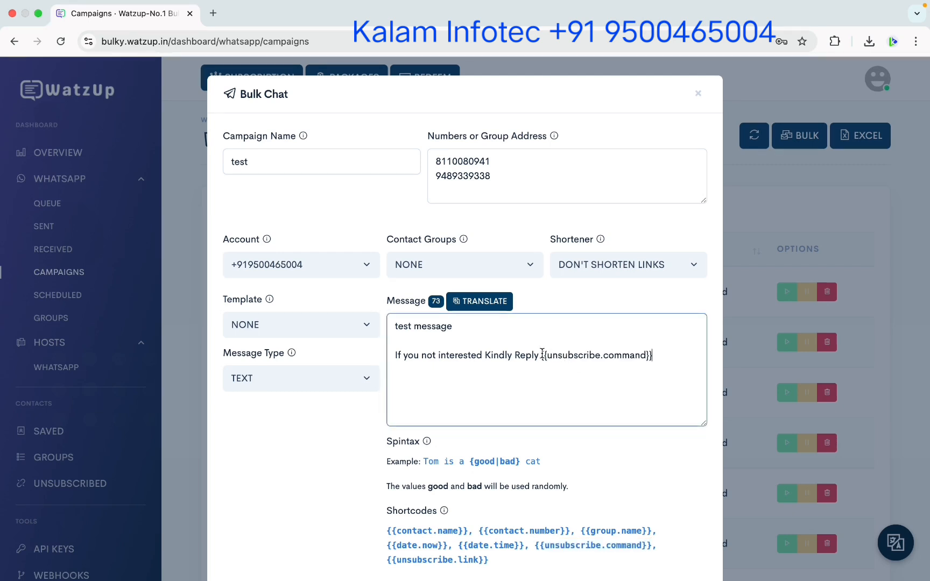
text(*)
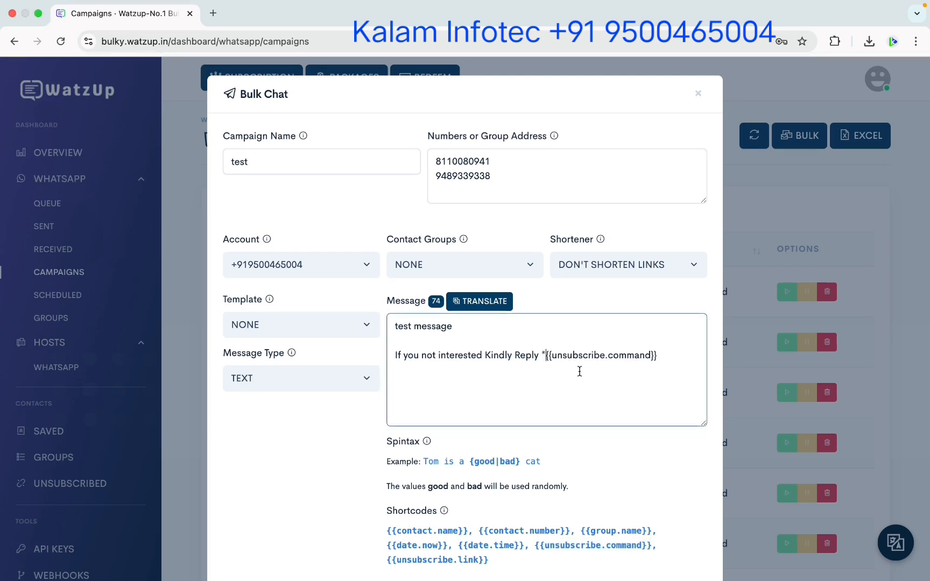
click(660, 355)
text(*)
scroll(560, 372, down, 2)
scroll(501, 356, up, 2)
scroll(557, 355, down, 2)
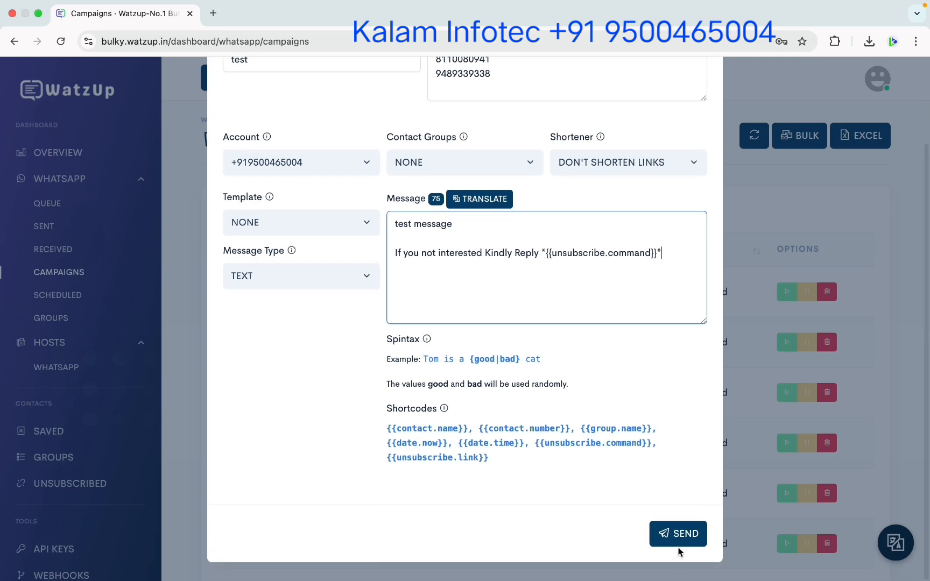
Send the campaign and refresh until the two-contact Test campaign shows Completed.
click(678, 536)
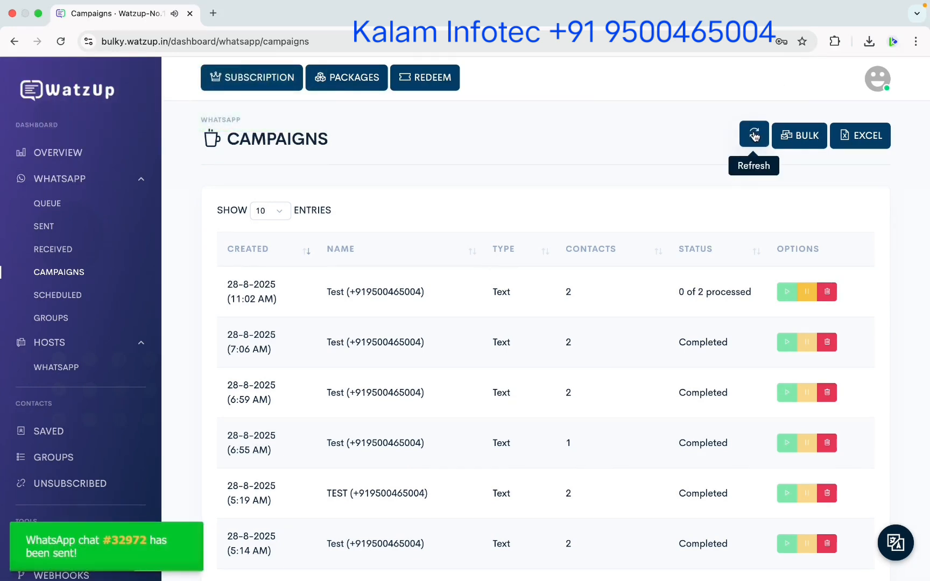
click(755, 136)
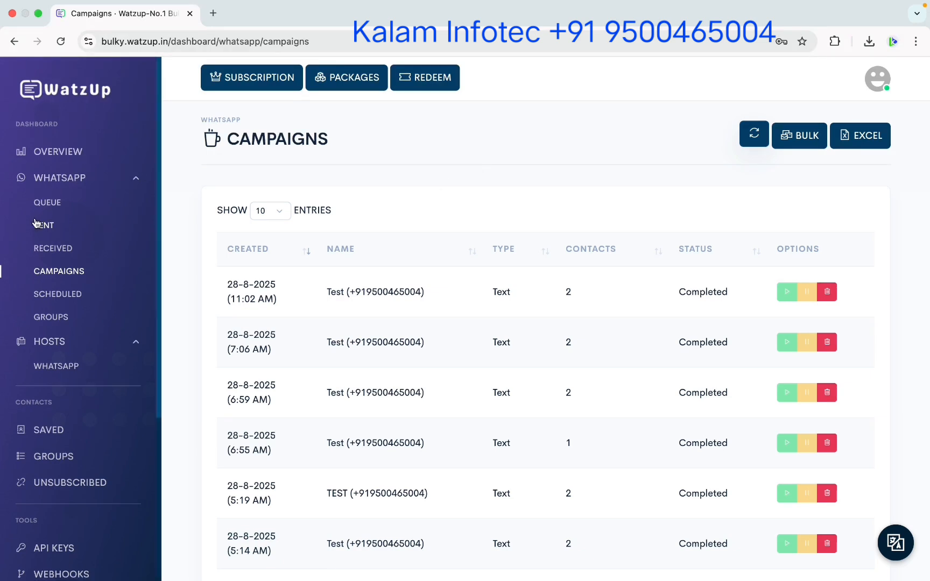
Edit the connected WhatsApp account, set Receive Chats to Enable, and submit.
click(58, 368)
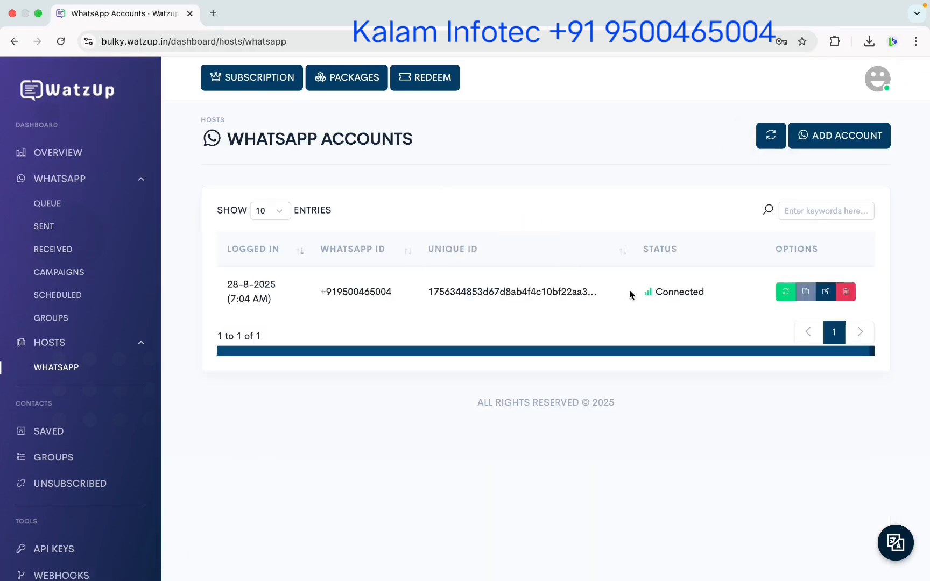
click(826, 292)
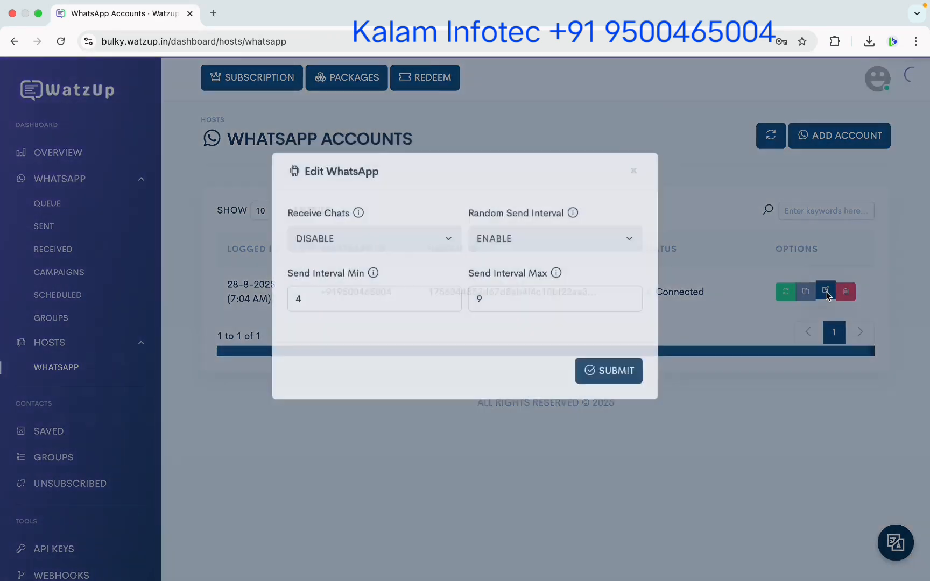
click(384, 285)
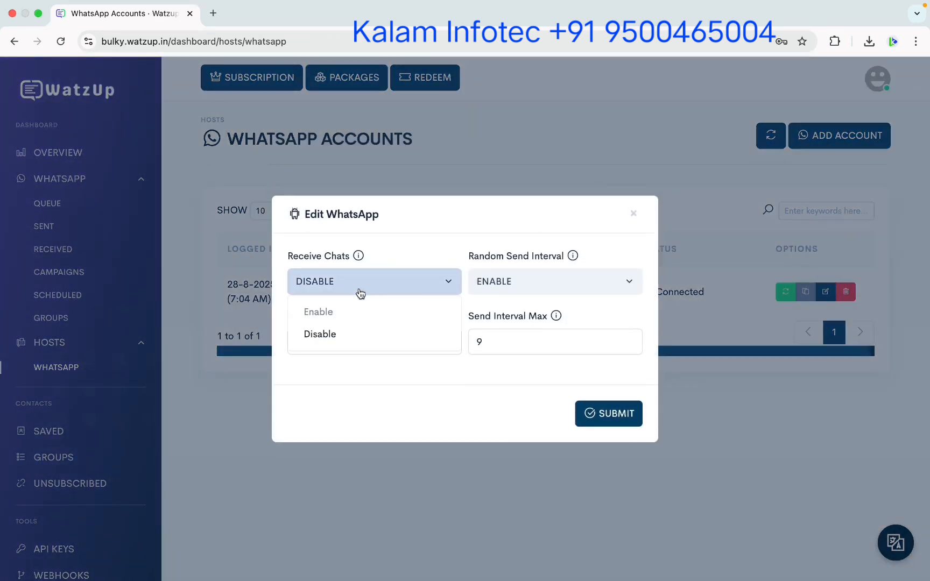
click(319, 313)
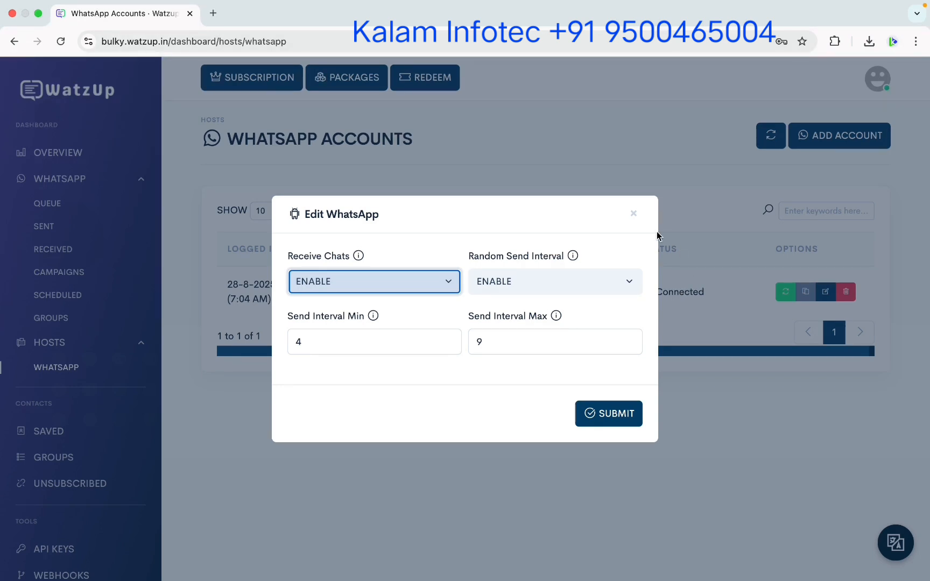
click(602, 413)
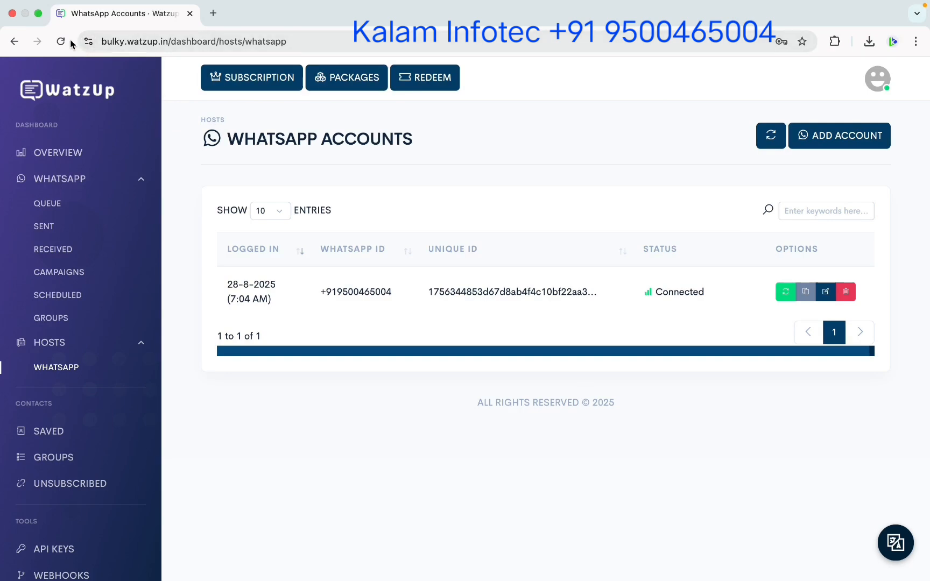
Window the browser, read the recipient's Stop reply in WhatsApp, then return to Chrome.
click(39, 18)
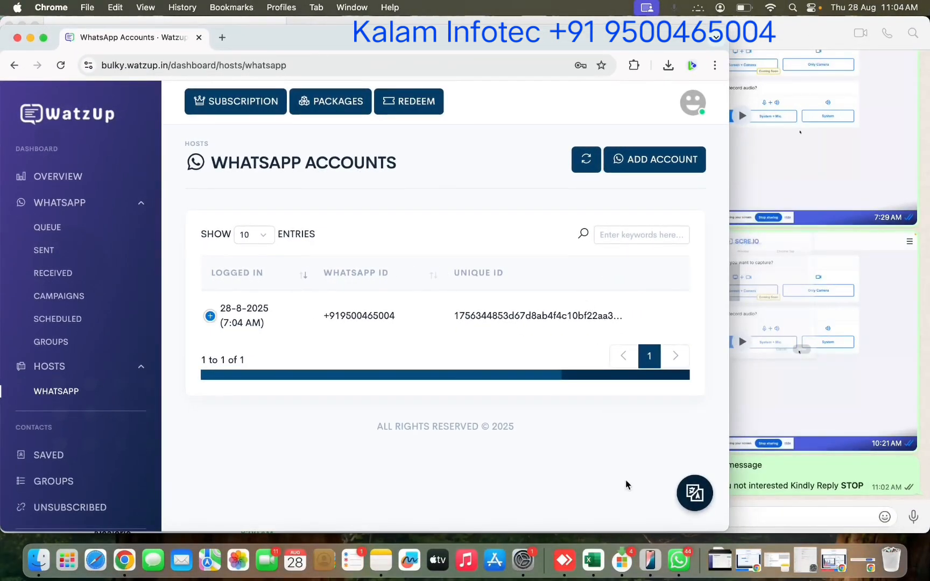
click(725, 382)
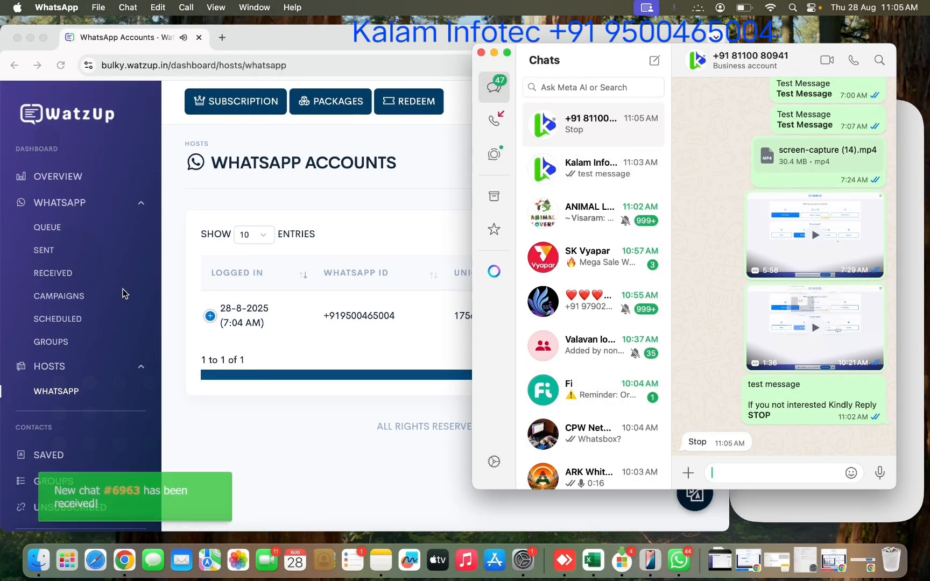
click(107, 293)
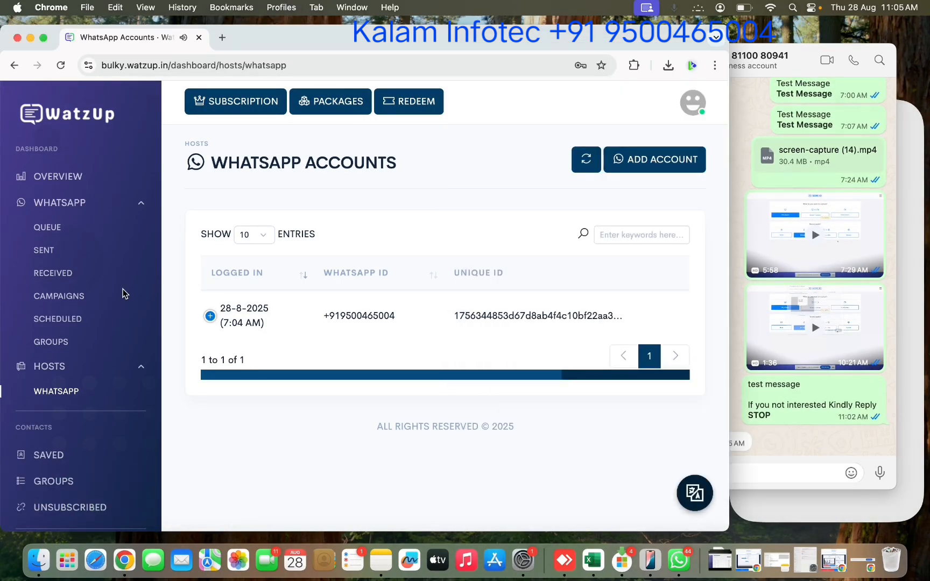
Verify the replying number appears as entry #3 under Unsubscribed, then go to Campaigns.
click(78, 510)
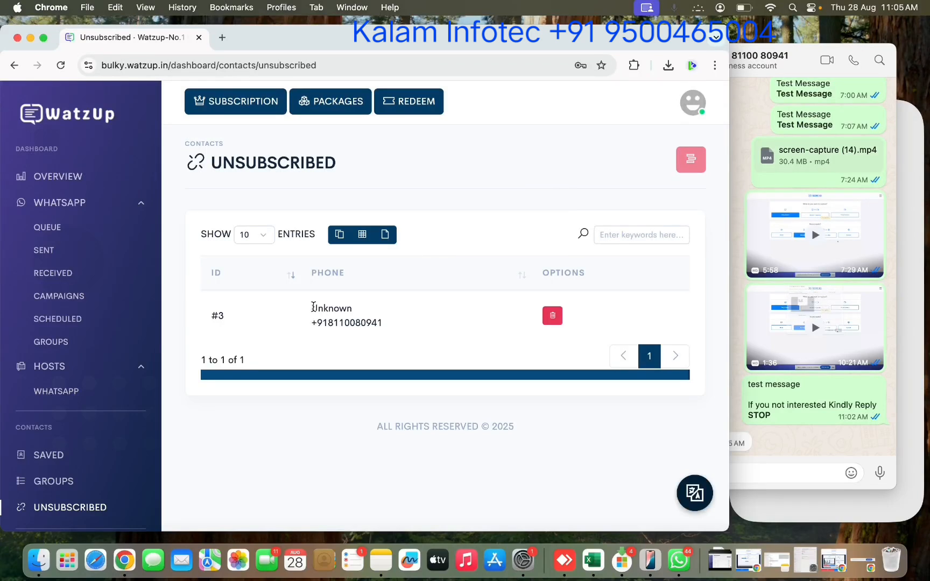
drag(313, 307, 382, 324)
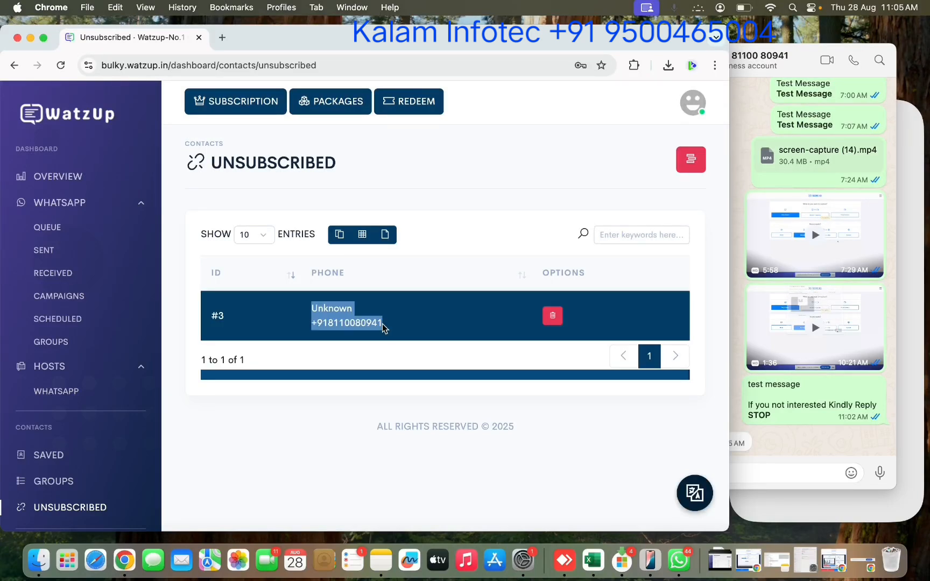
click(58, 295)
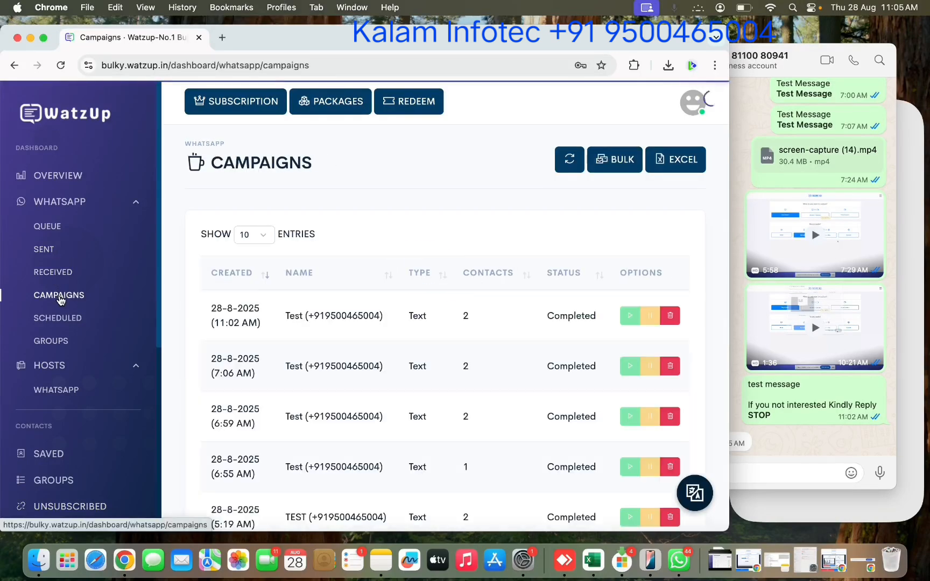
Maximize the browser and start a bulk campaign named 'test' with two recipient numbers.
click(43, 38)
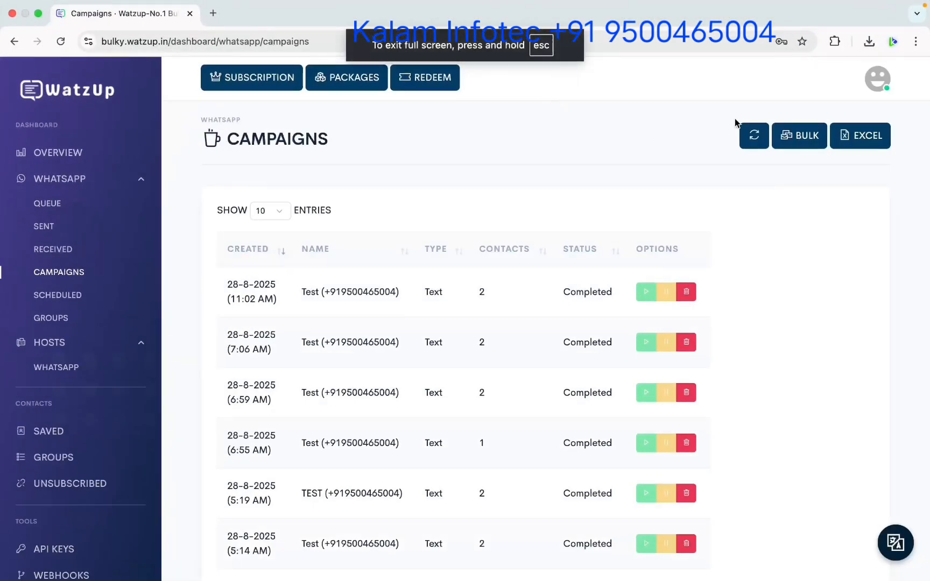
click(799, 135)
click(291, 159)
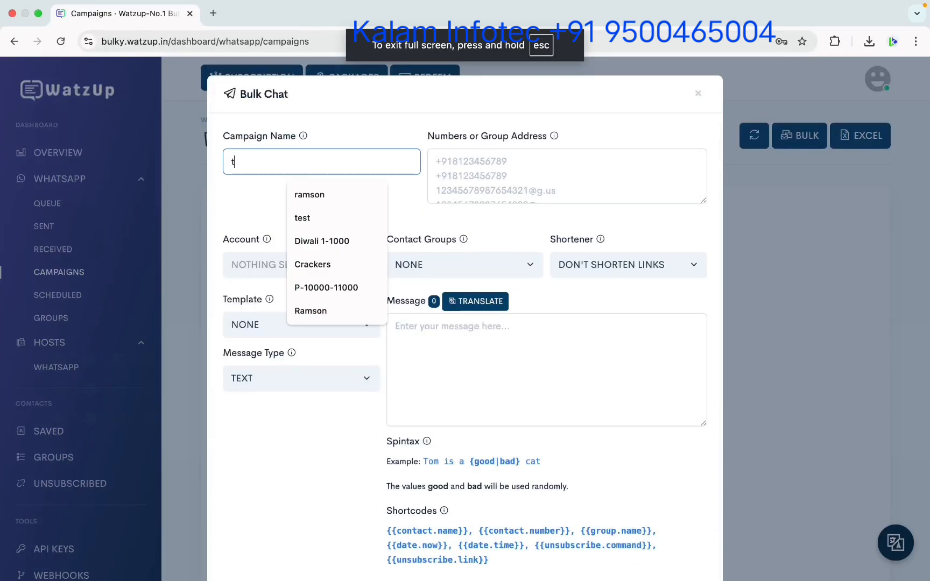
text(test)
key(Tab)
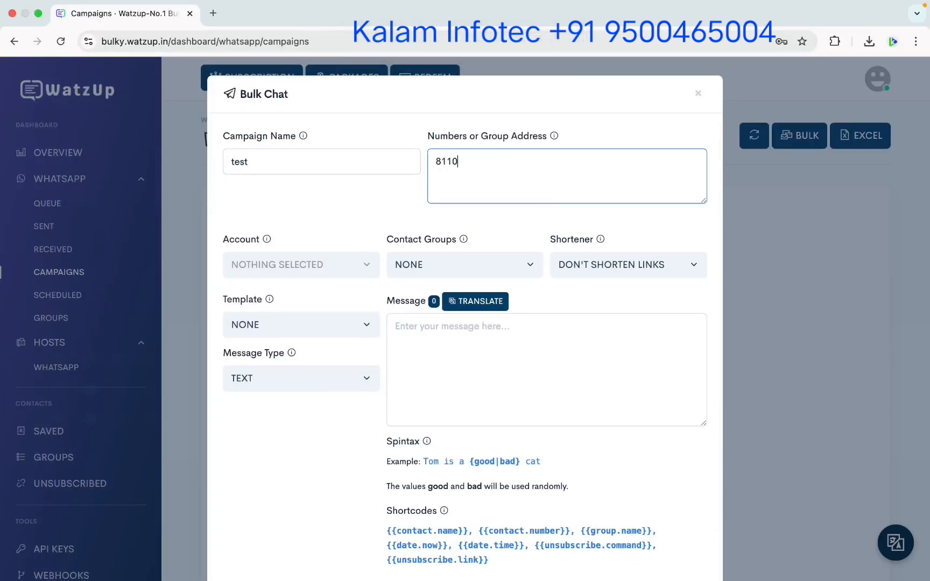
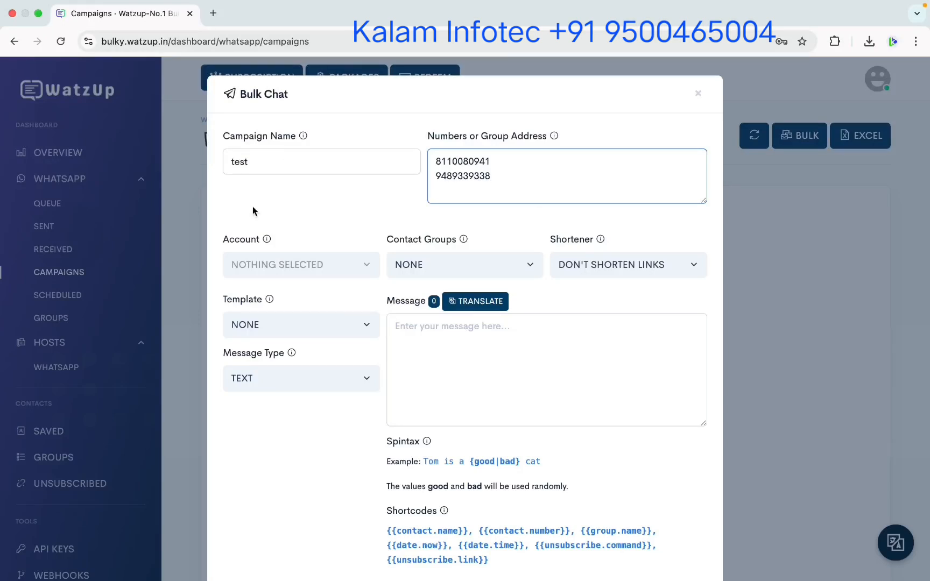
Pick the connected sender, enter 'test message', send it, and reopen the Unsubscribed list.
click(254, 266)
click(274, 326)
click(452, 346)
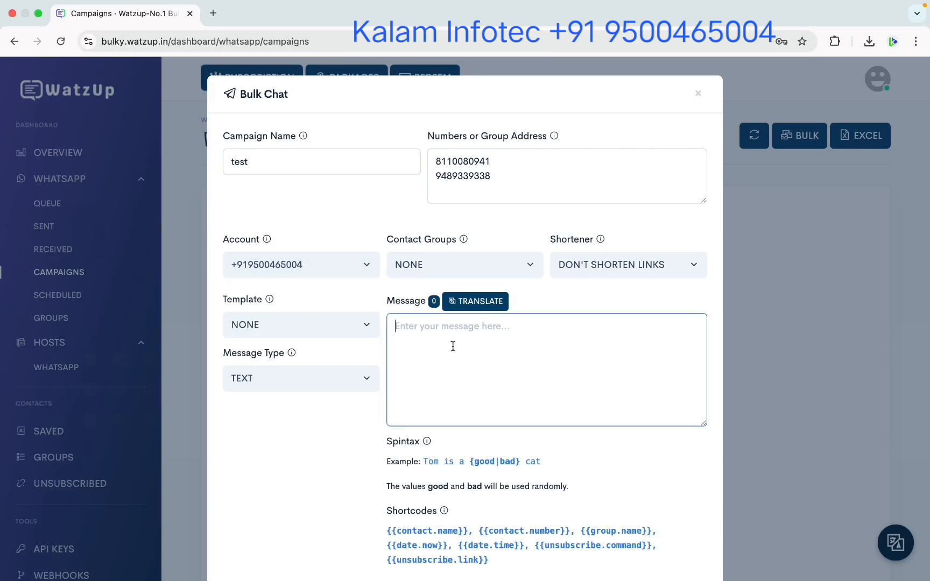
text(test message)
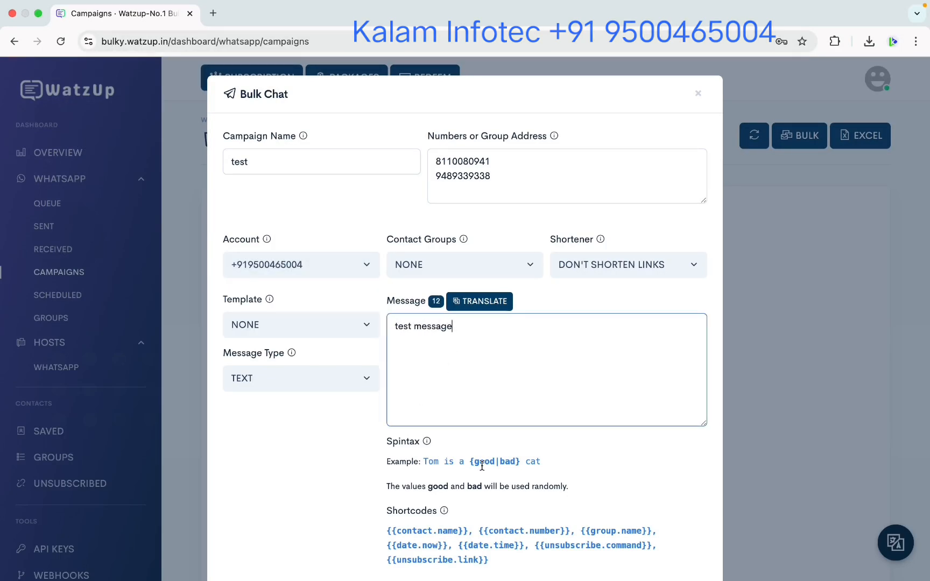
scroll(482, 466, down, 3)
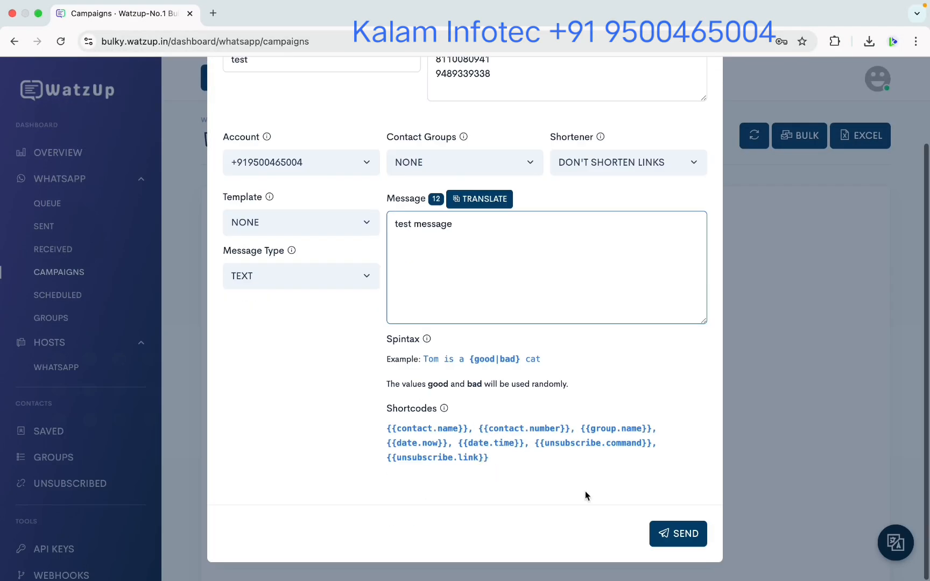
click(677, 534)
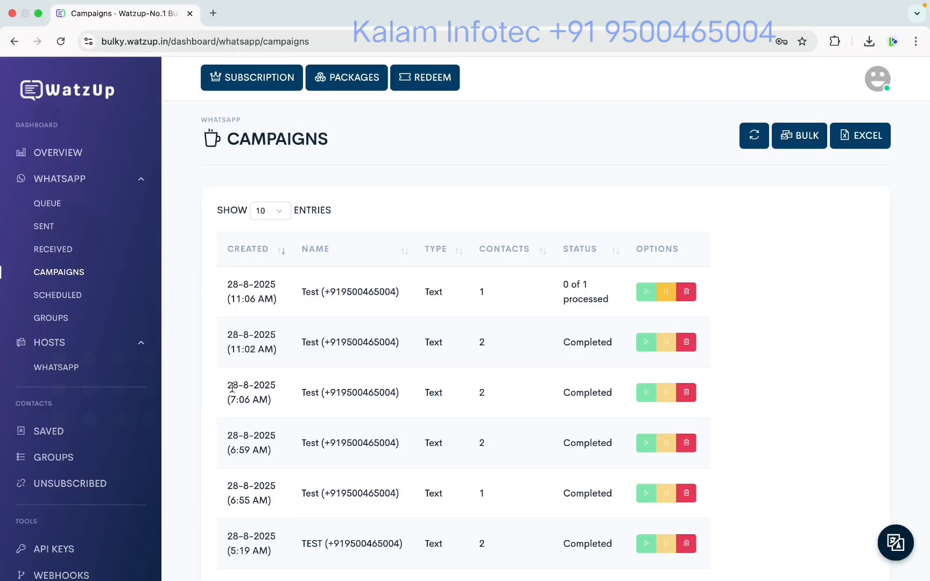
click(71, 484)
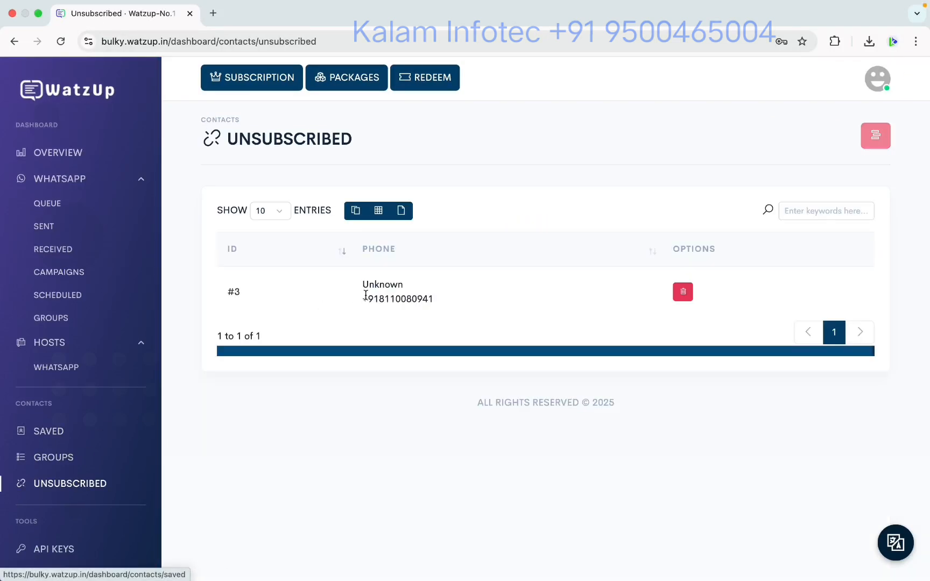